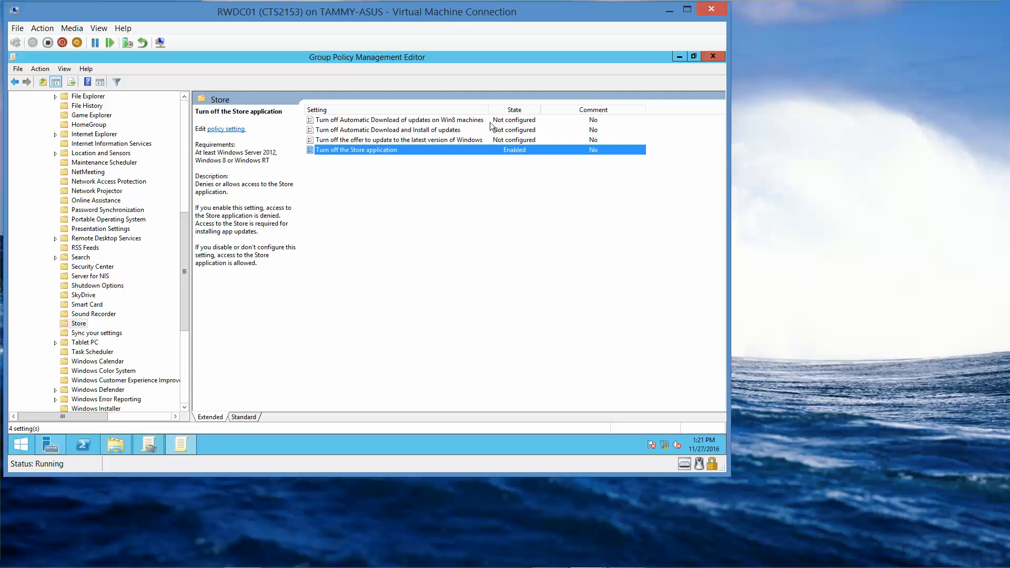
Close the current policy editor and open the Default Domain Policy under contoso.com for editing in a maximized window.
click(715, 55)
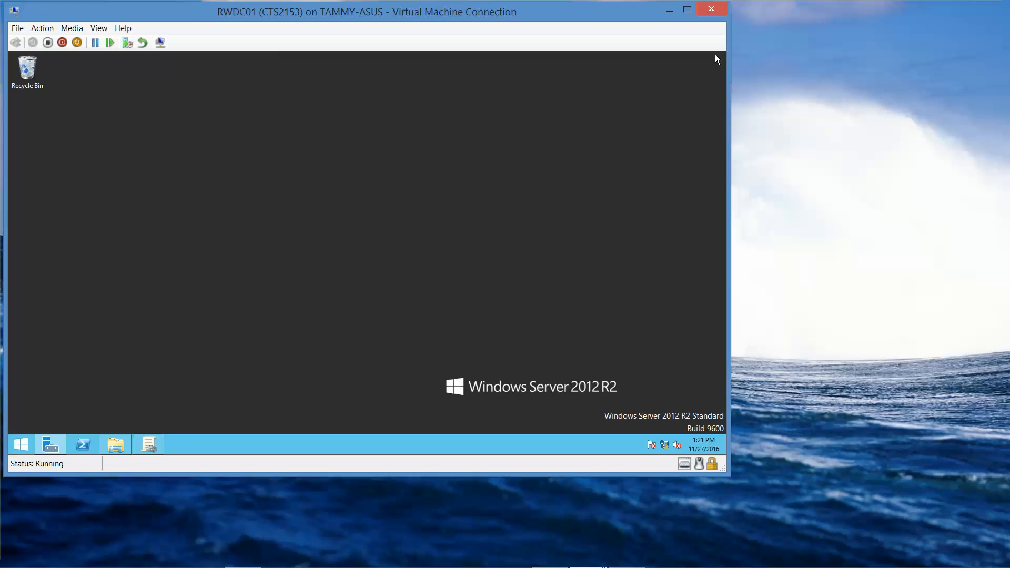
click(151, 447)
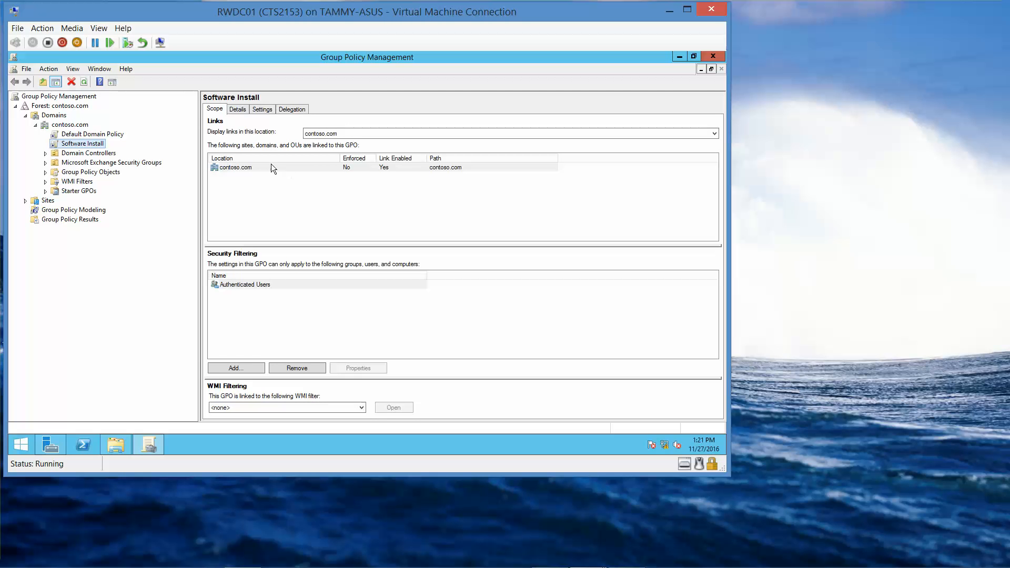
right_click(111, 139)
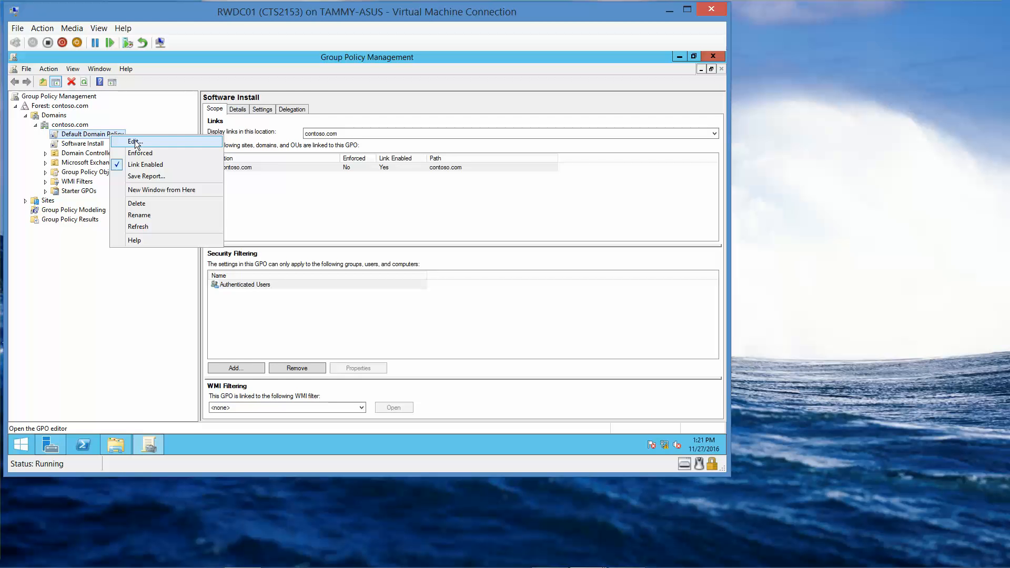
click(135, 142)
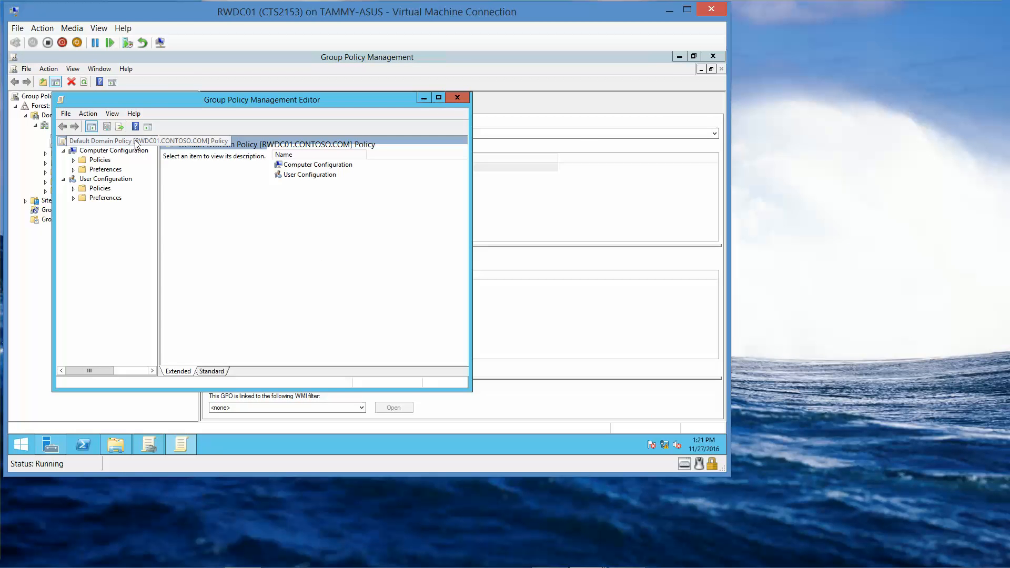
click(679, 57)
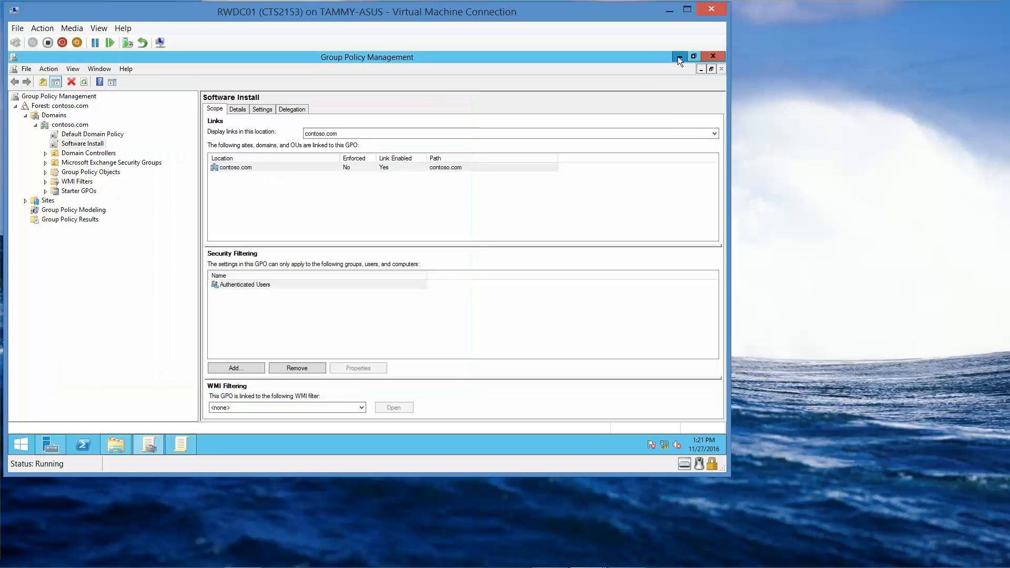
click(439, 97)
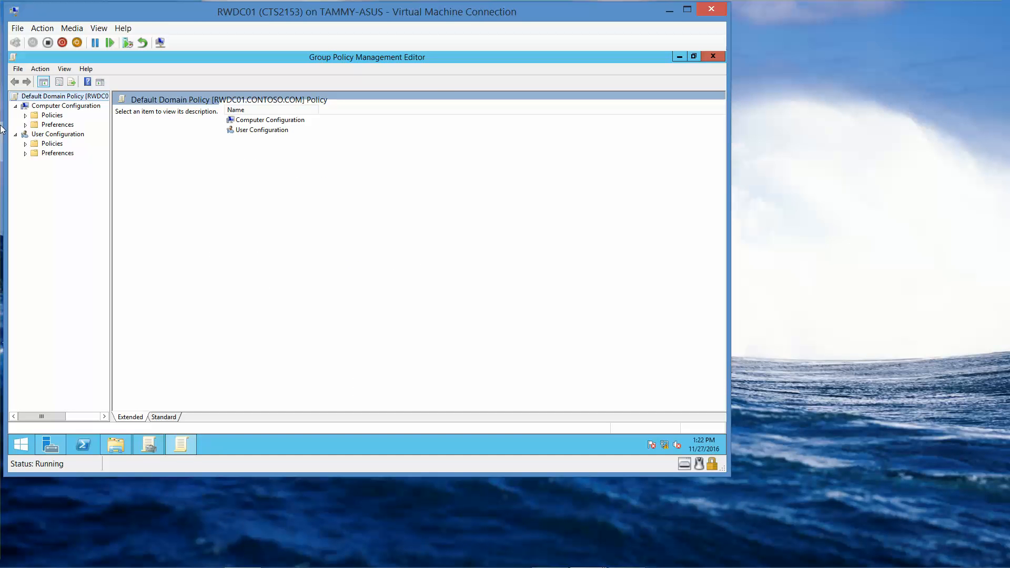
Open AppLocker's Executable Rules in the Computer Configuration security settings, under Application Control Policies, widening the tree to show full names.
click(72, 106)
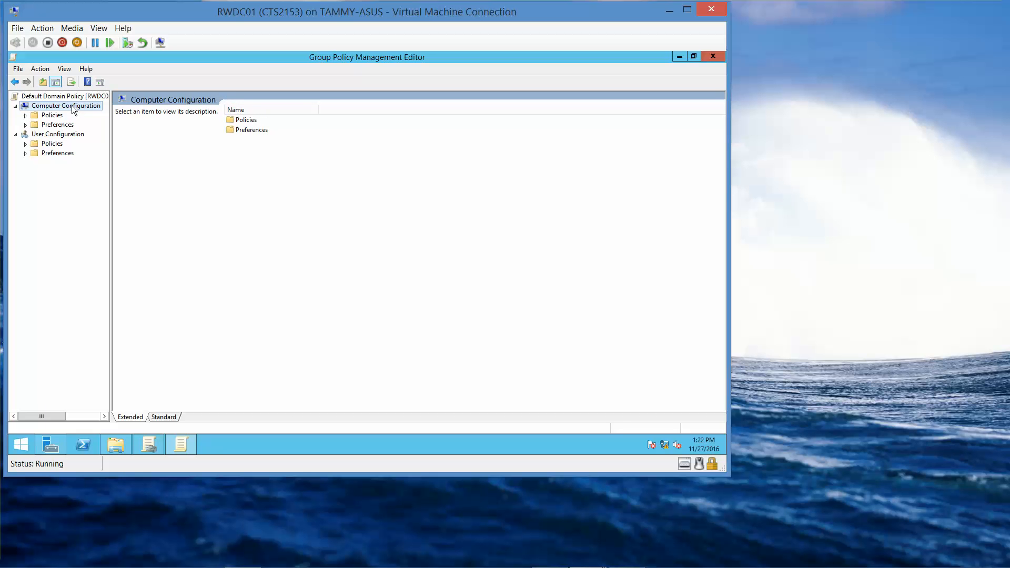
click(25, 116)
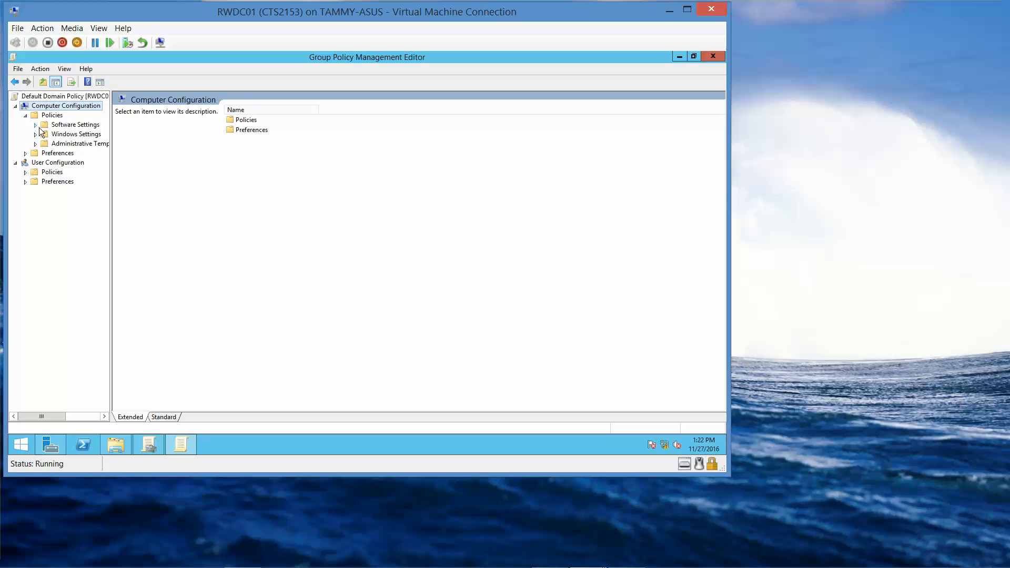
click(36, 134)
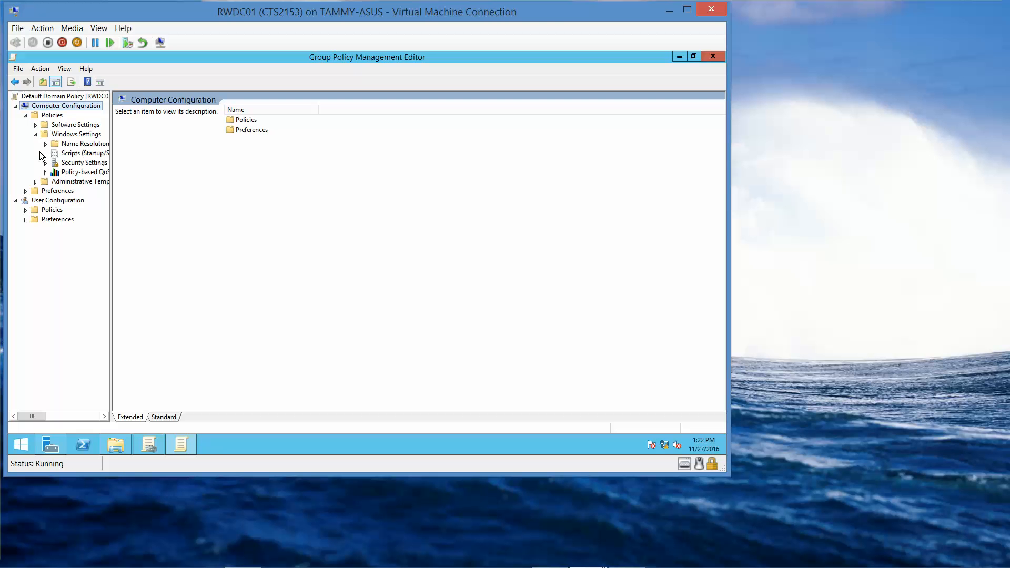
click(46, 163)
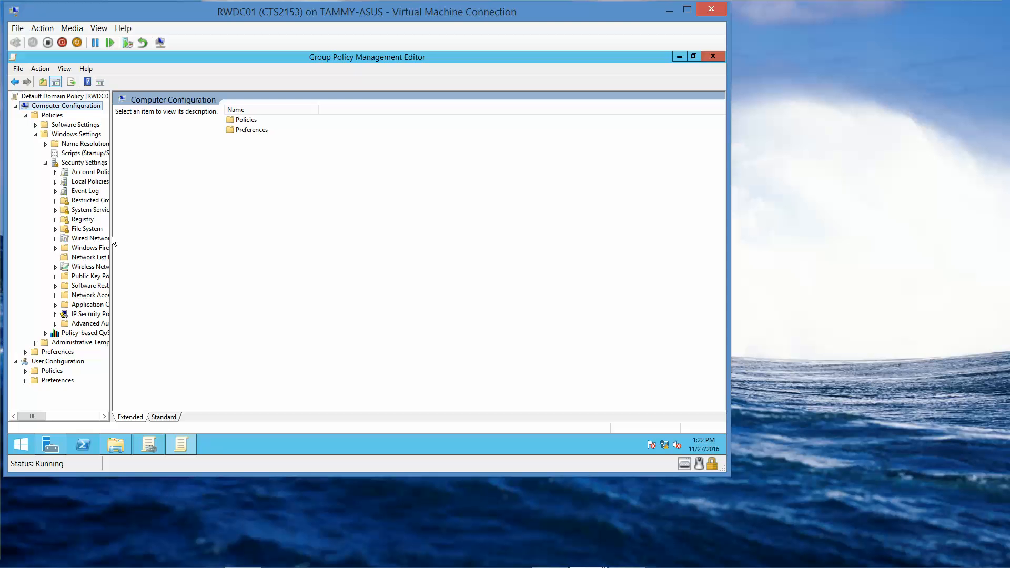
drag(112, 237, 238, 245)
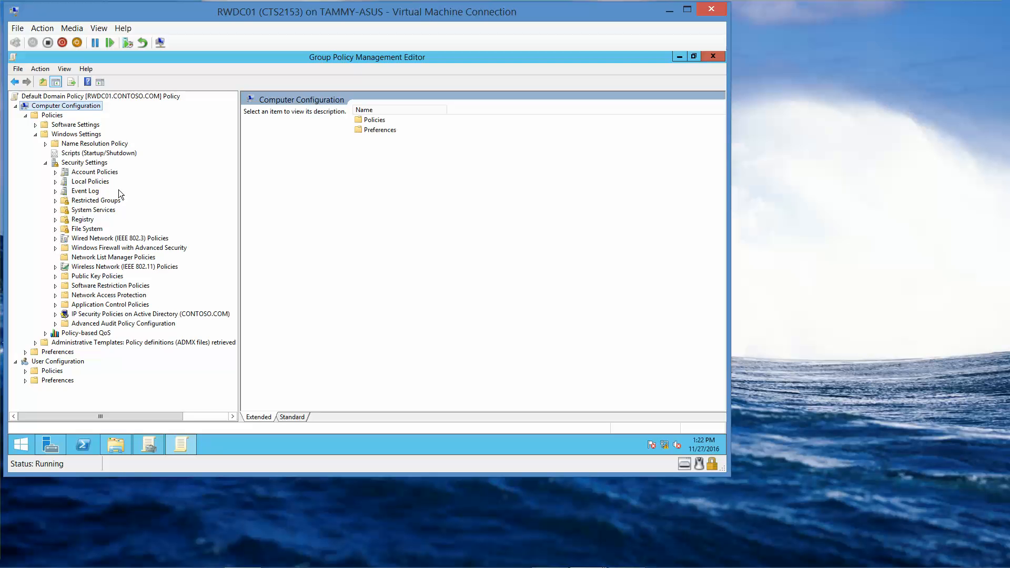
click(55, 305)
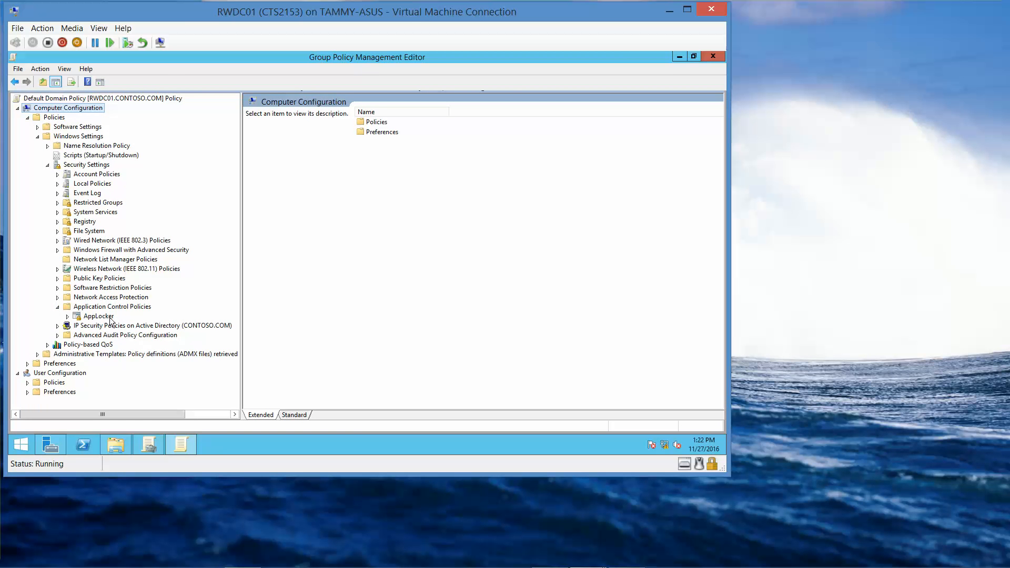
click(103, 318)
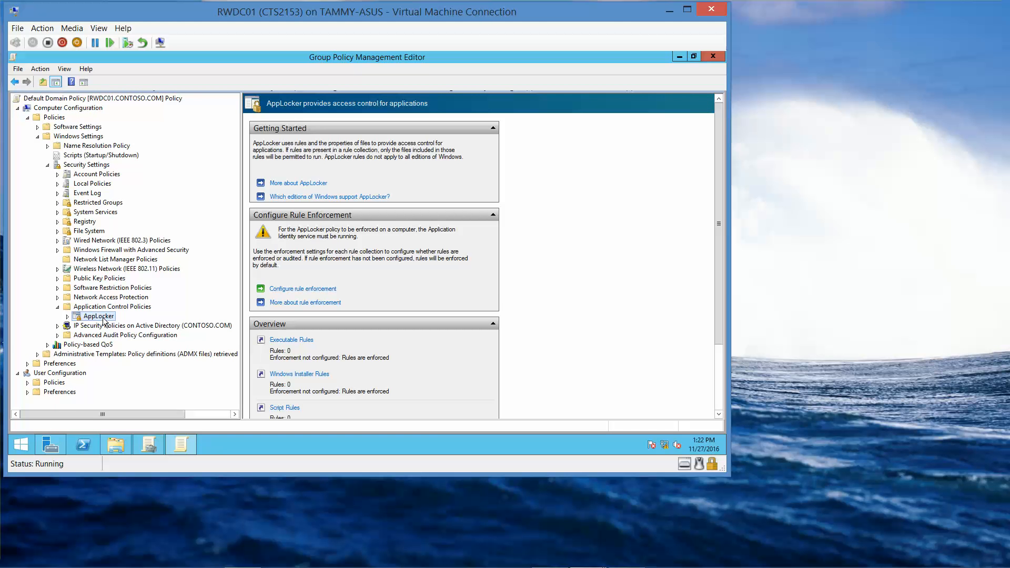
click(68, 317)
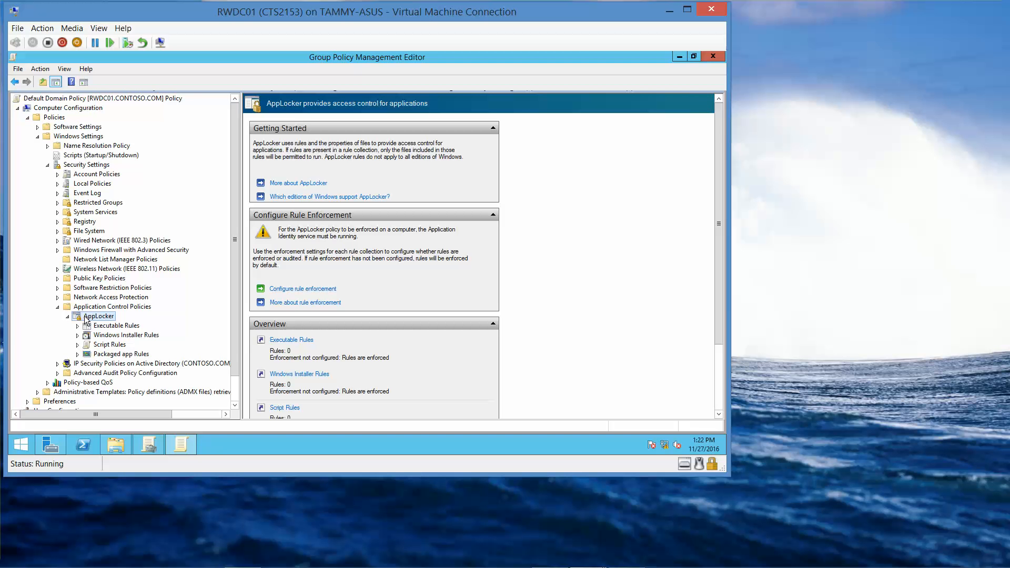
click(115, 329)
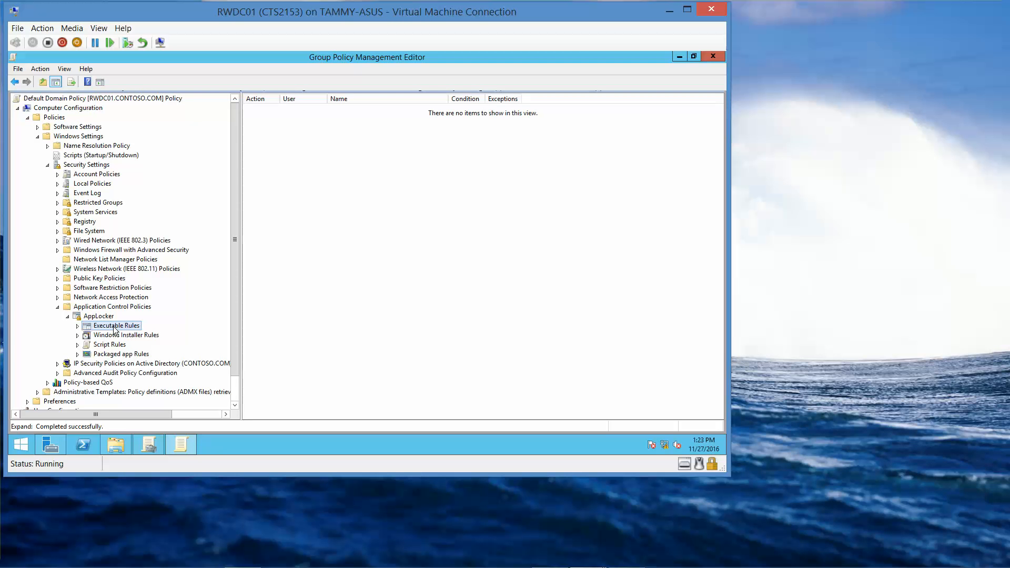
Create the default rules for Executable Rules and widen the rule list columns to show the full user names.
right_click(115, 328)
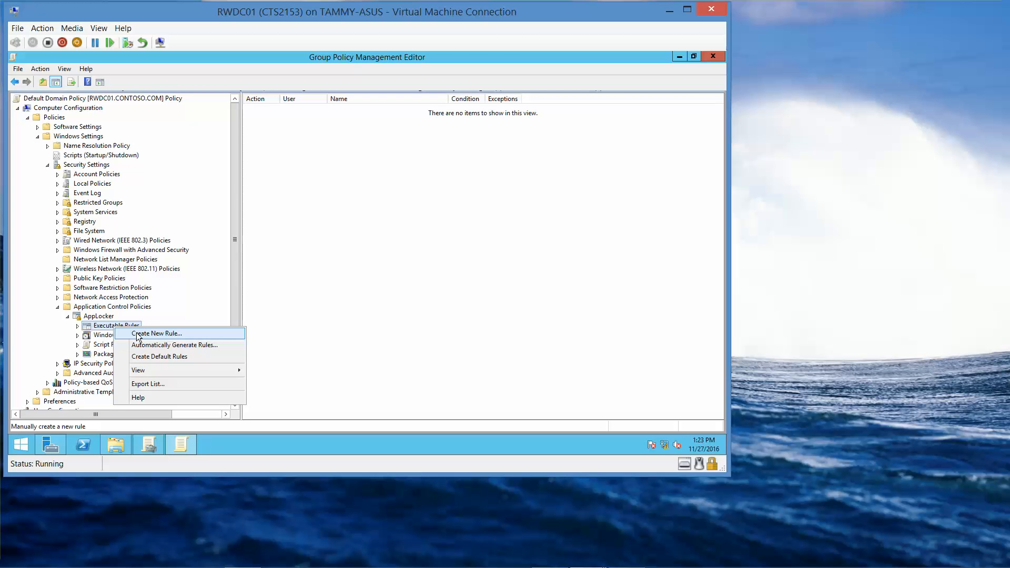
click(78, 329)
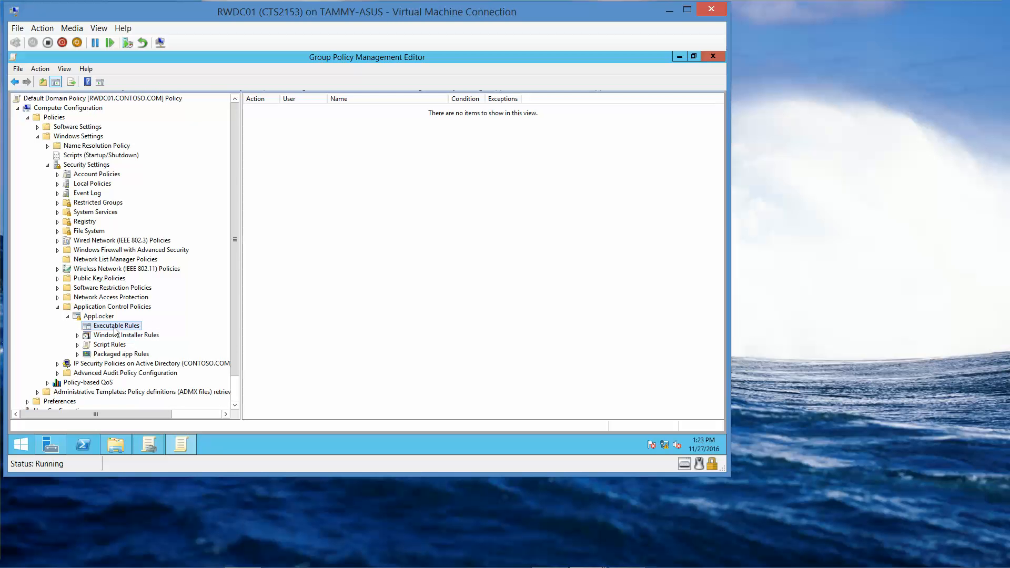
right_click(115, 330)
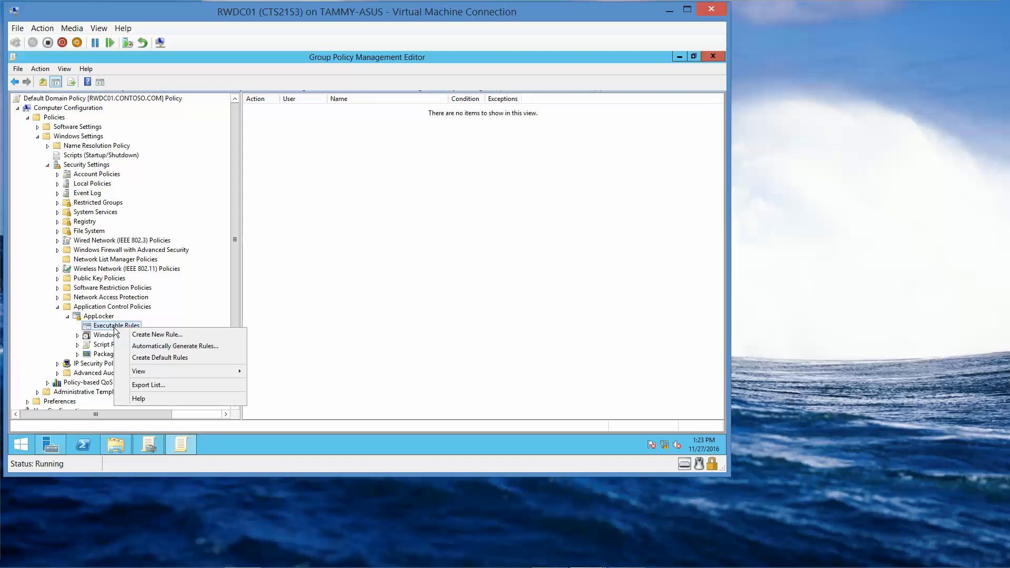
click(155, 359)
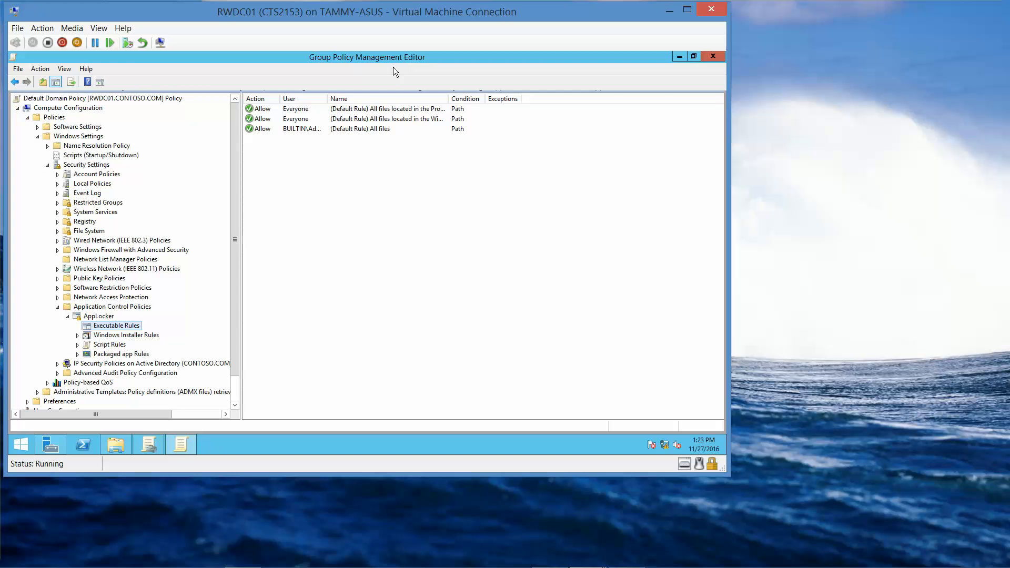
drag(282, 98, 420, 98)
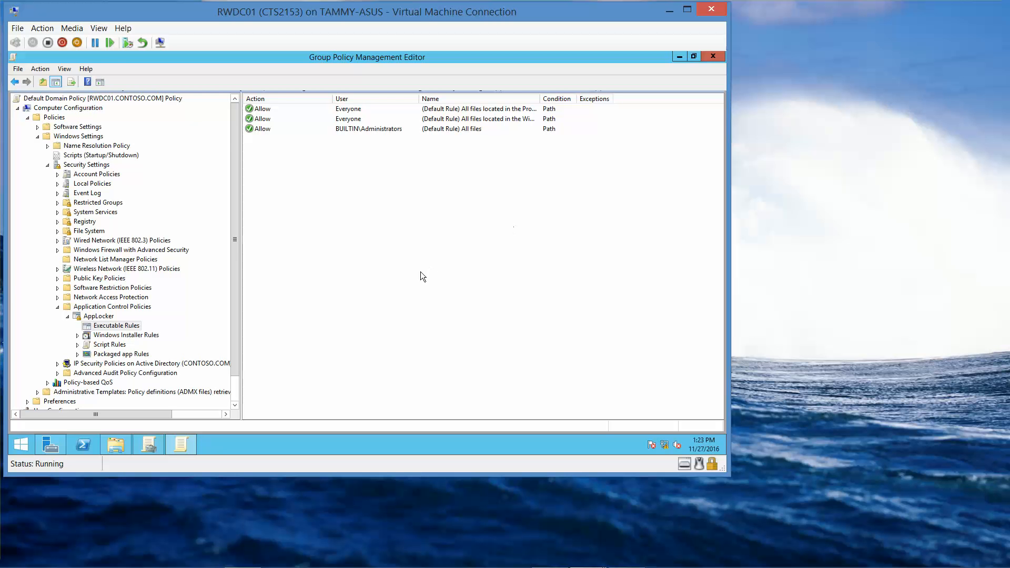
Start a new executable rule, keeping the Allow action for Everyone and choosing Path as the primary condition.
right_click(127, 329)
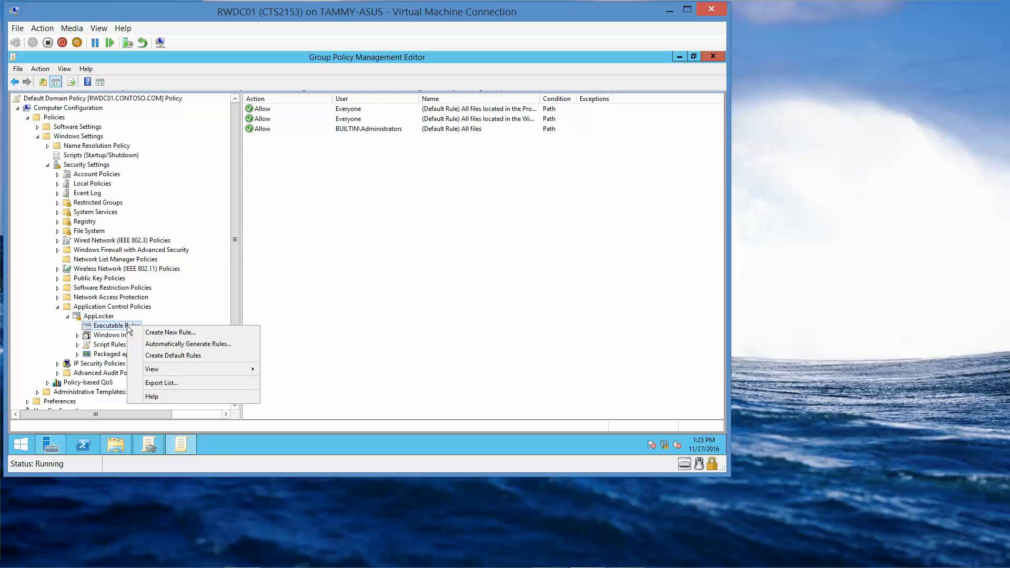
click(161, 333)
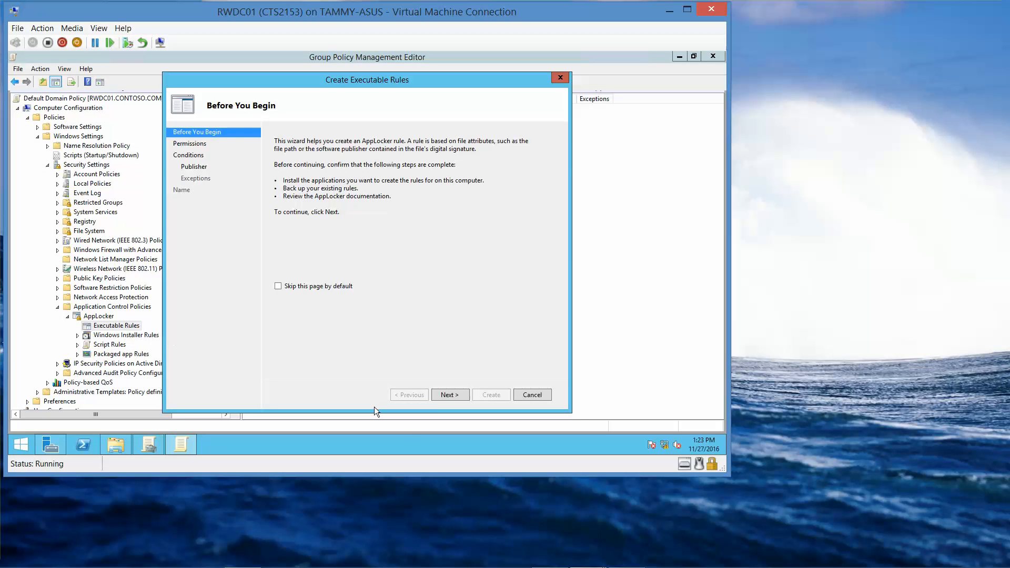
click(449, 395)
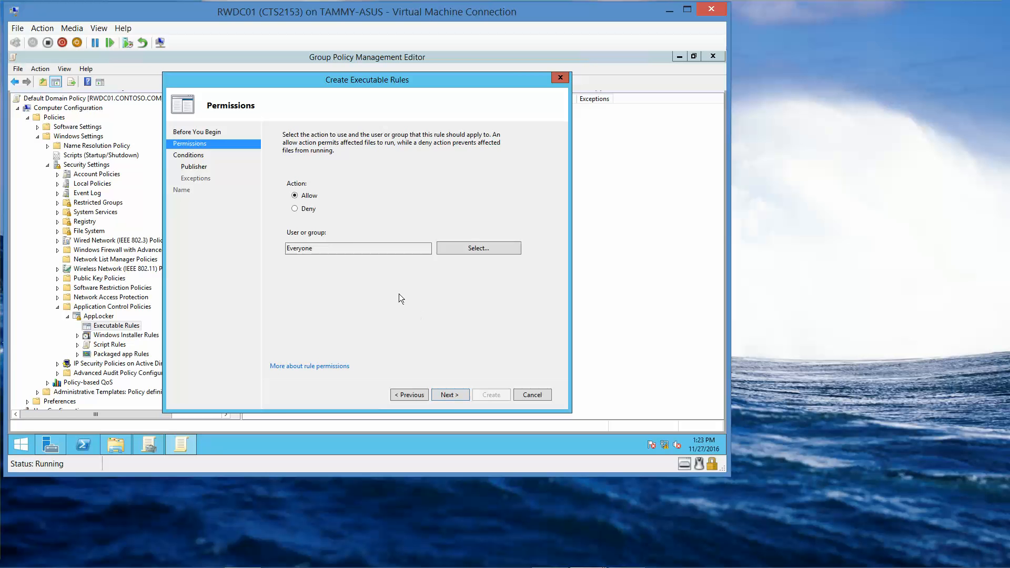
click(449, 395)
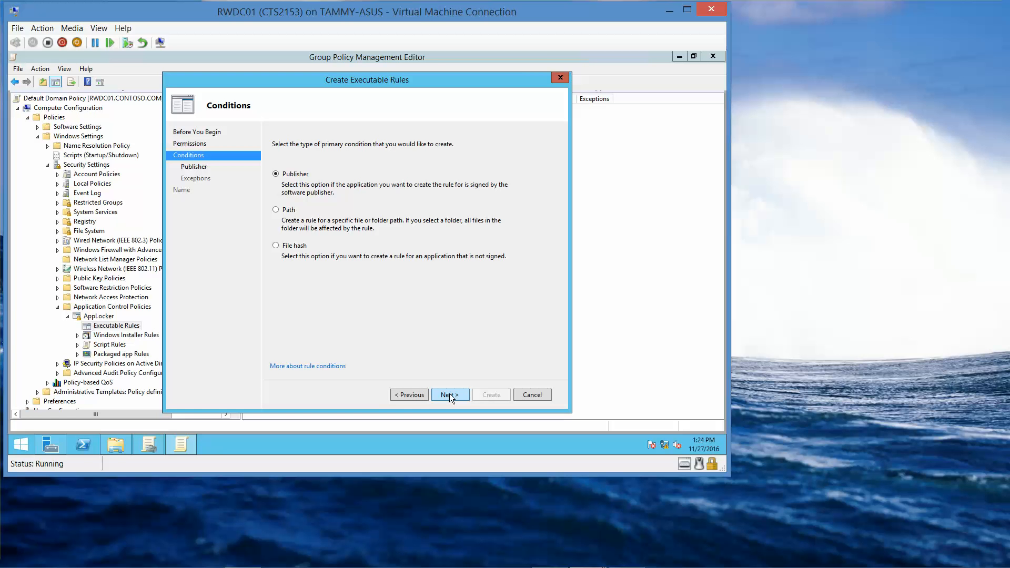
click(276, 209)
click(450, 396)
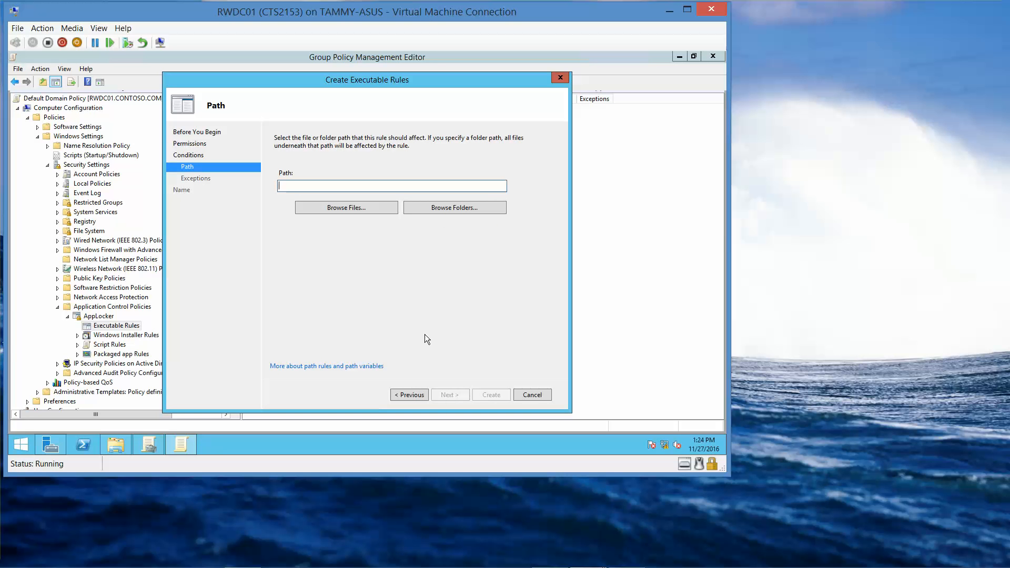
Set the rule's path to c:\Program Files\Games\sol.exe and create the rule without exceptions, keeping the suggested name.
text(c:)
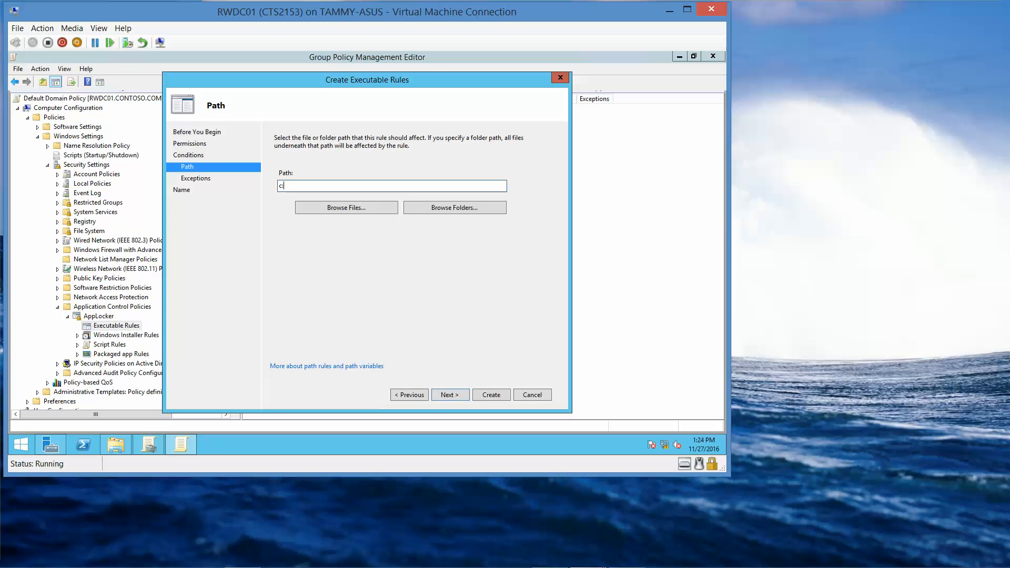
text(\Program Files\Games\sol.exe)
click(459, 394)
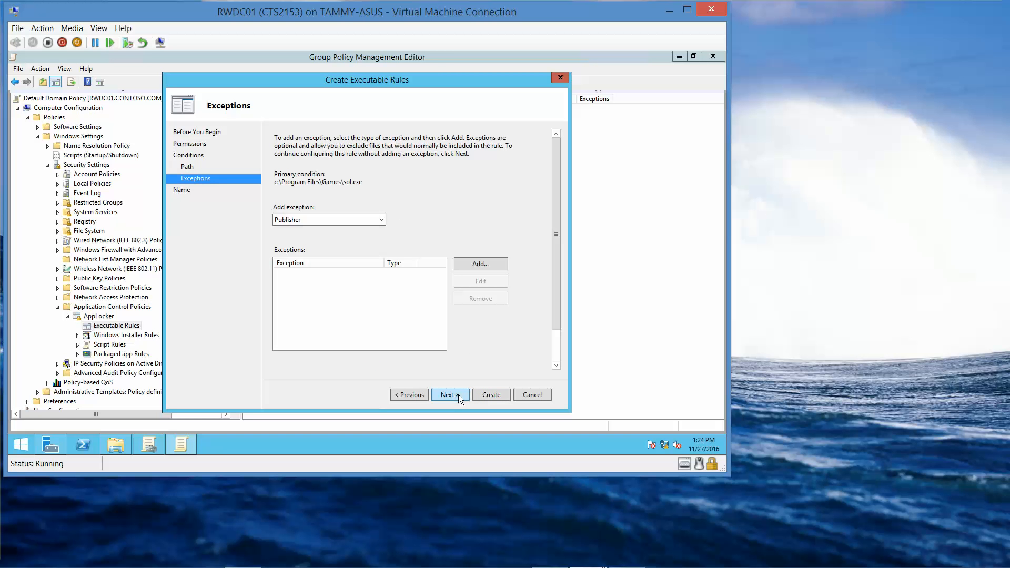
click(455, 396)
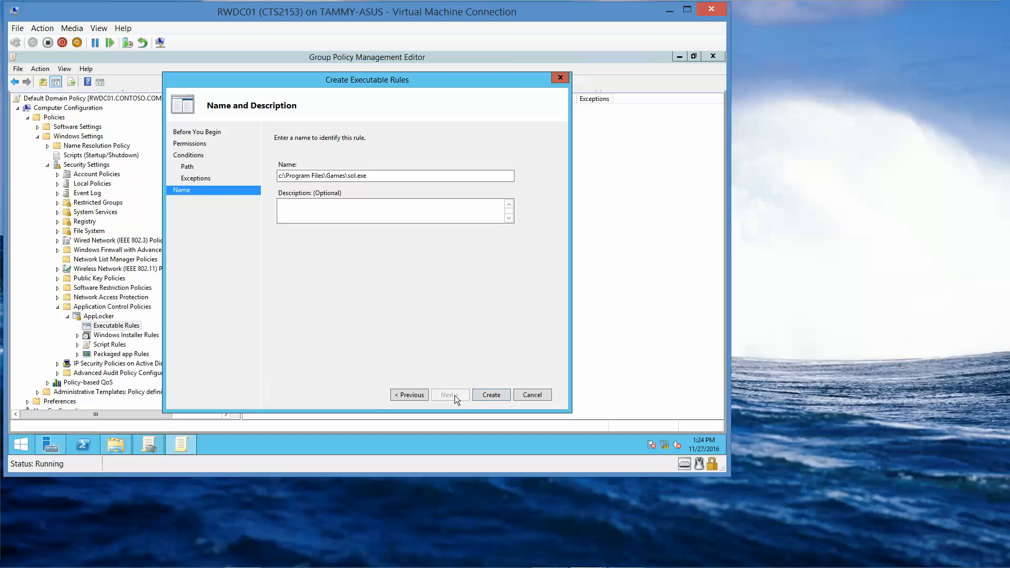
click(497, 394)
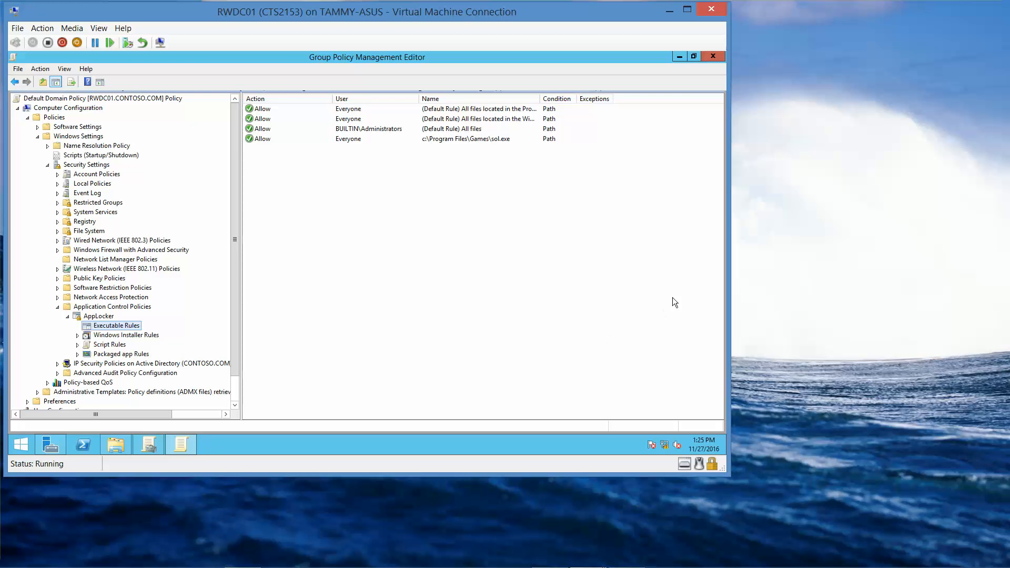
Close the policy editor and the Group Policy Management console.
click(711, 56)
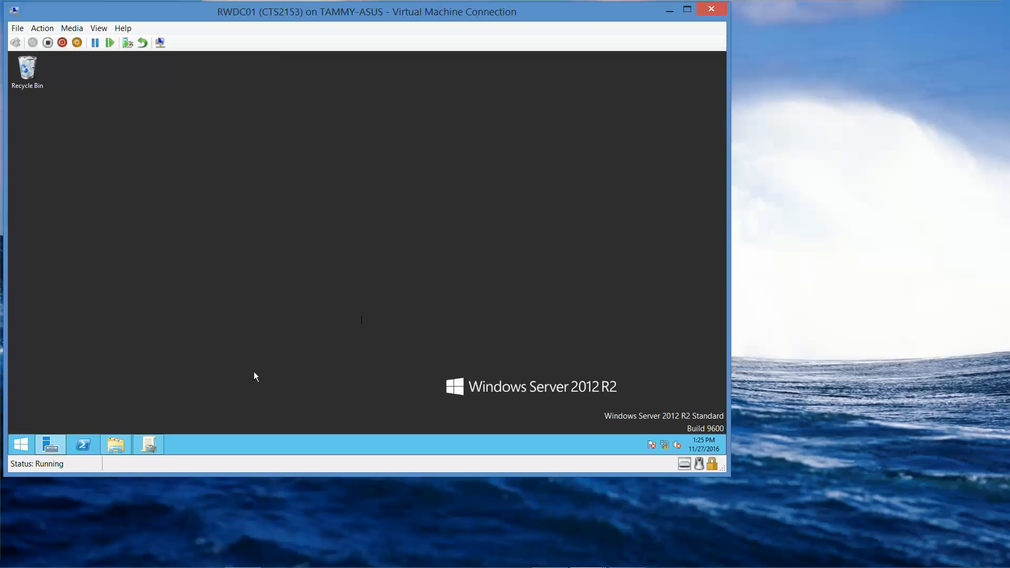
click(143, 451)
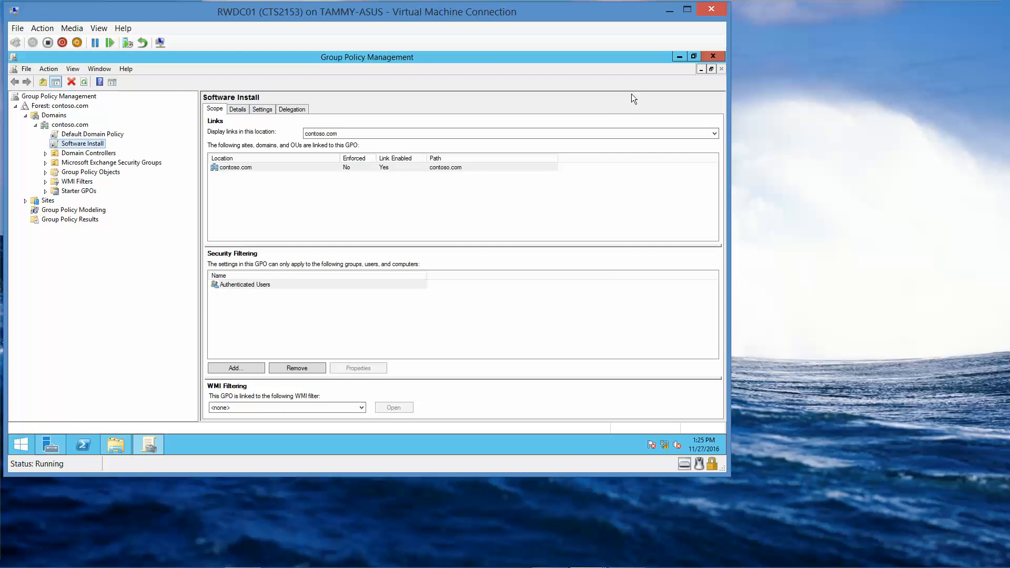
click(712, 55)
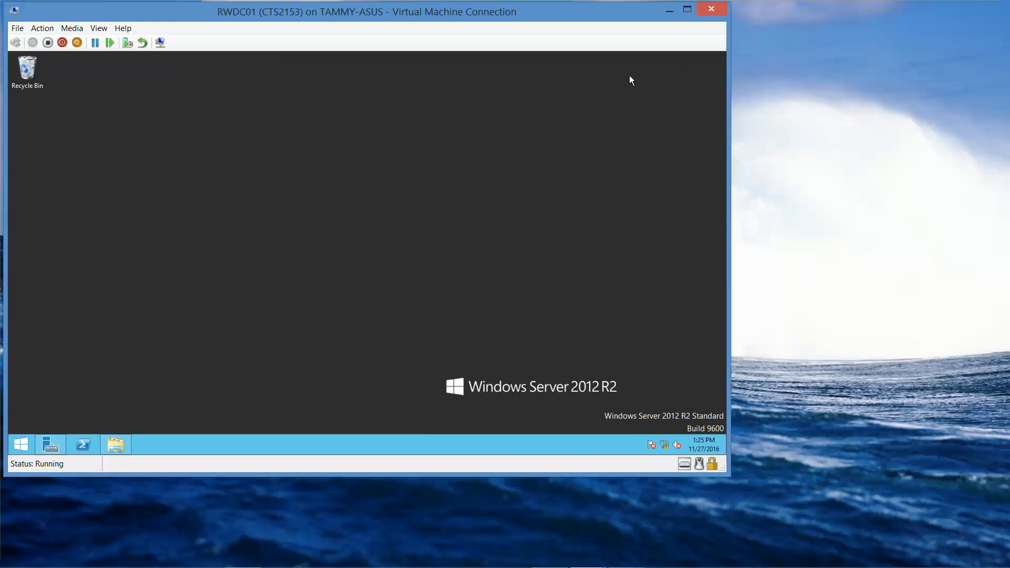
mouse_move(687, 566)
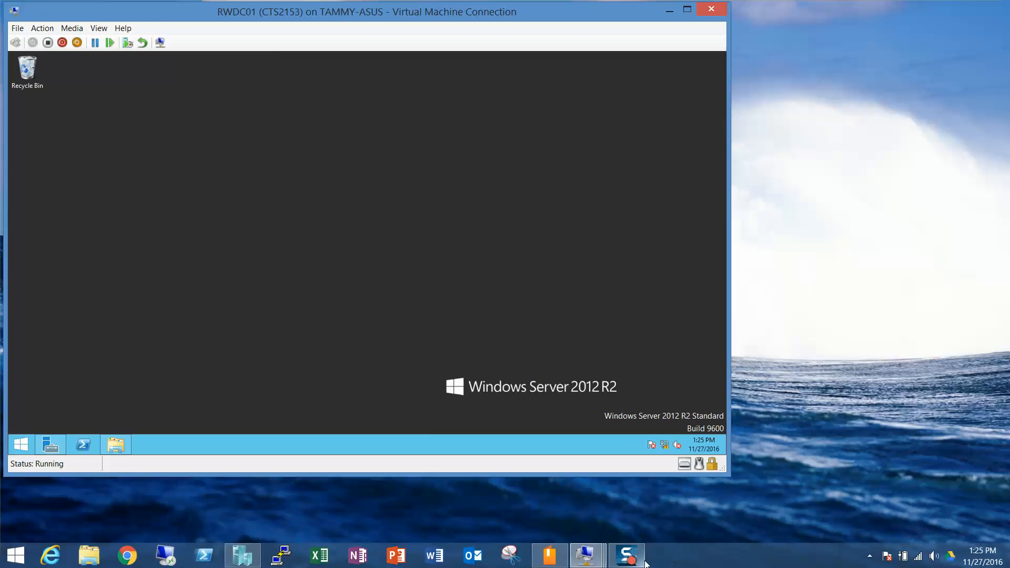
mouse_move(638, 563)
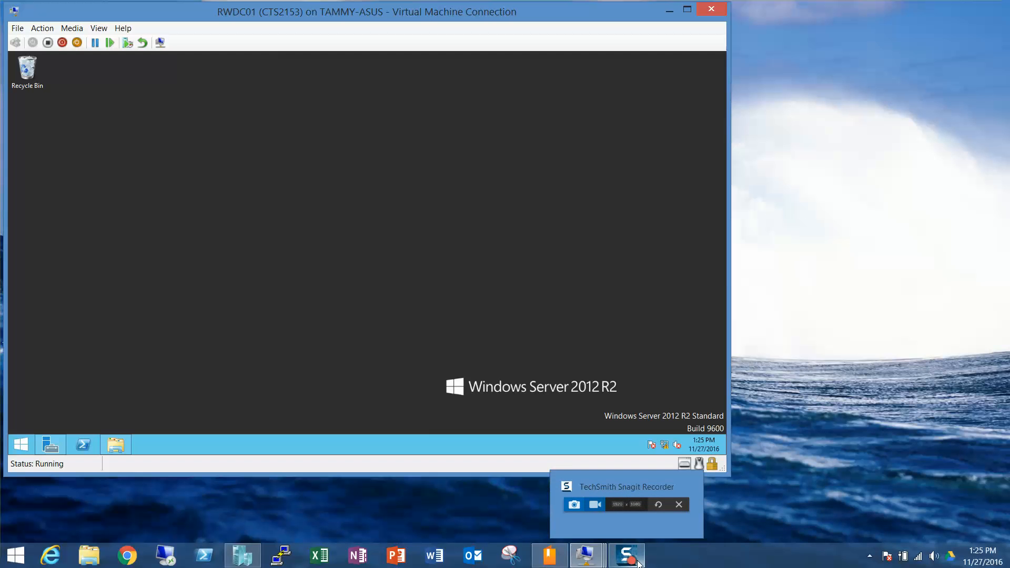